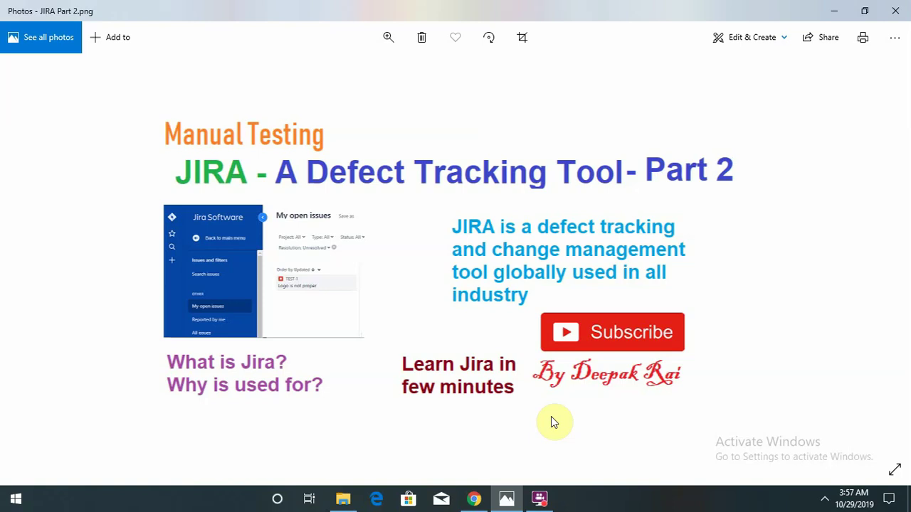
# Switch to Jira in Chrome and open the recent issue "Logo is not proper" (TEST-1).
pyautogui.click(471, 500)
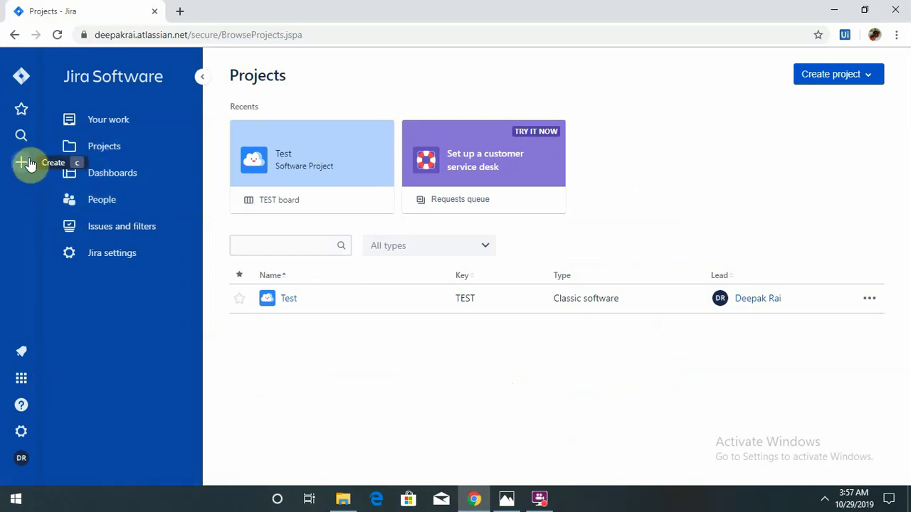
pyautogui.click(29, 118)
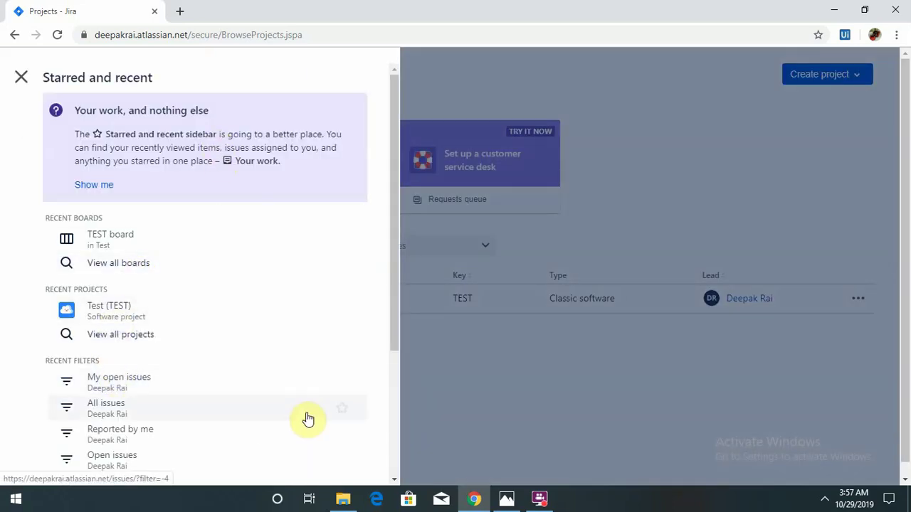
pyautogui.scroll(-3, 395, 420)
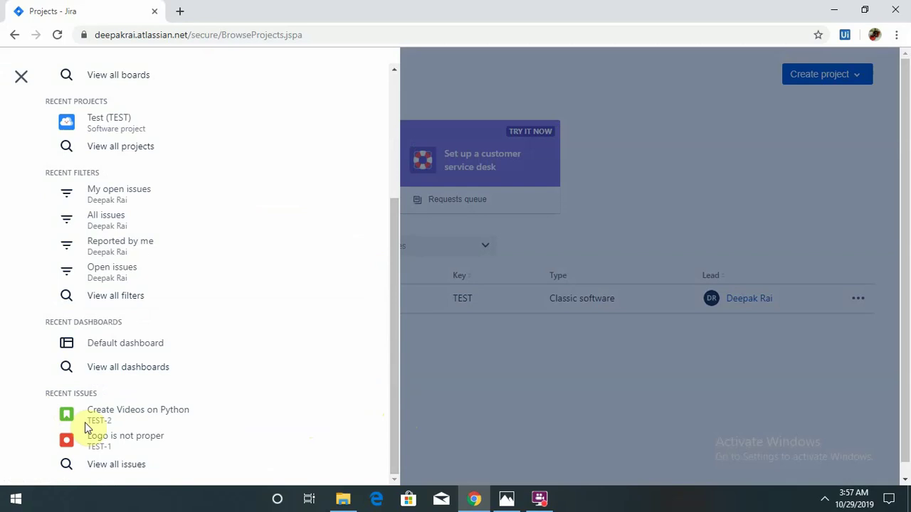
pyautogui.click(128, 442)
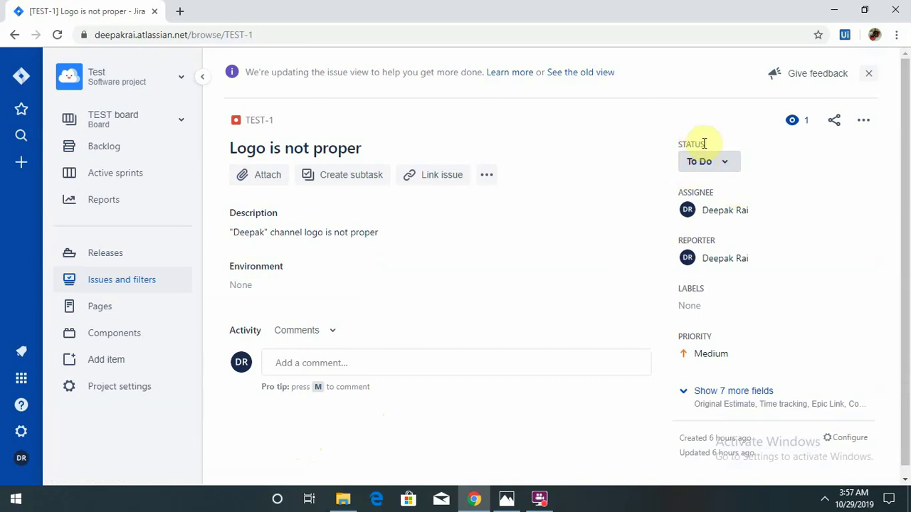
# View the status options available for the issue without choosing one.
pyautogui.click(729, 163)
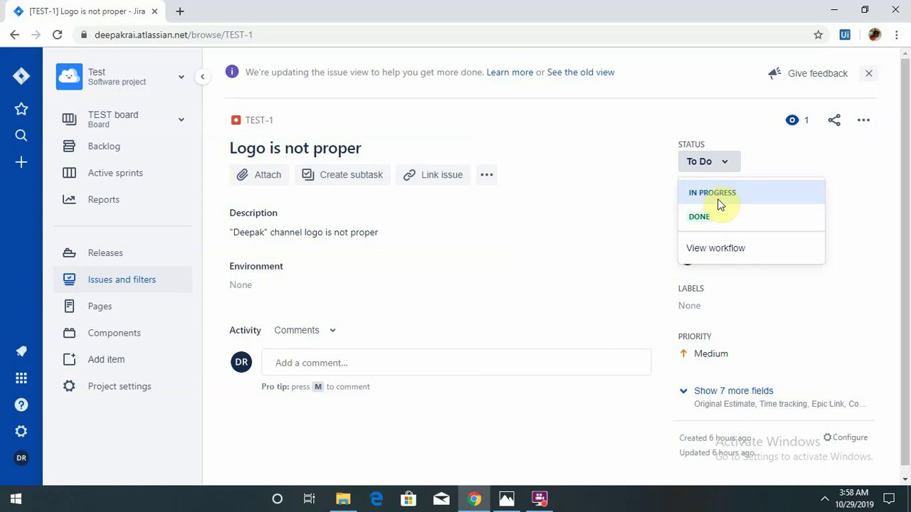
pyautogui.click(689, 213)
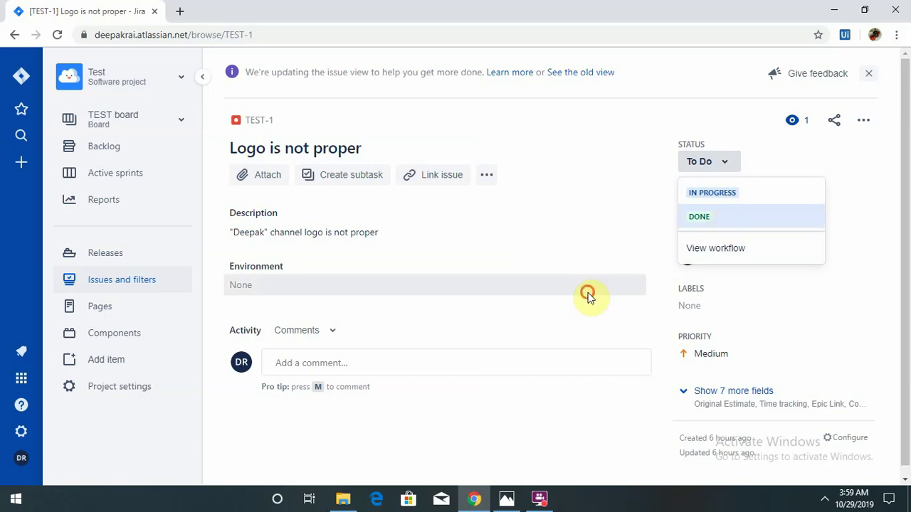
pyautogui.click(586, 288)
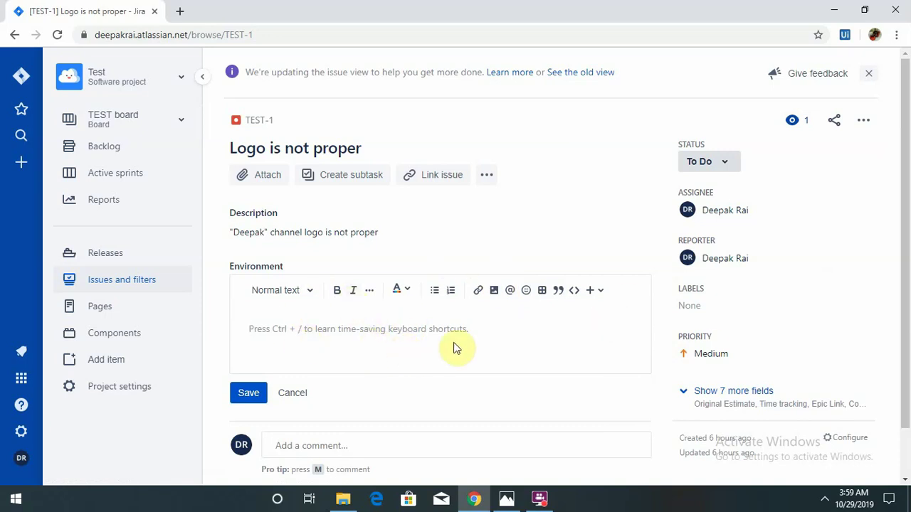
# Expand the issue's hidden fields and examine its details from status and assignee through to affects versions.
pyautogui.click(733, 390)
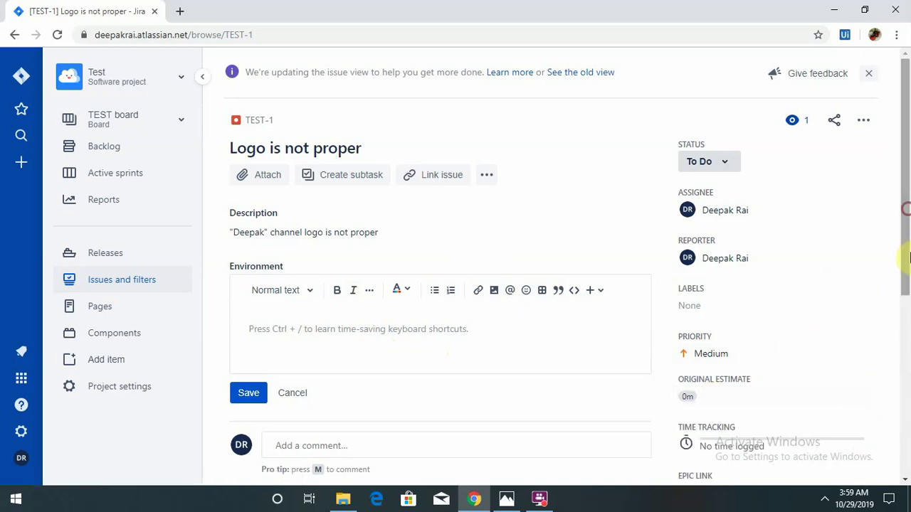
pyautogui.moveTo(905, 258); pyautogui.dragTo(908, 372)
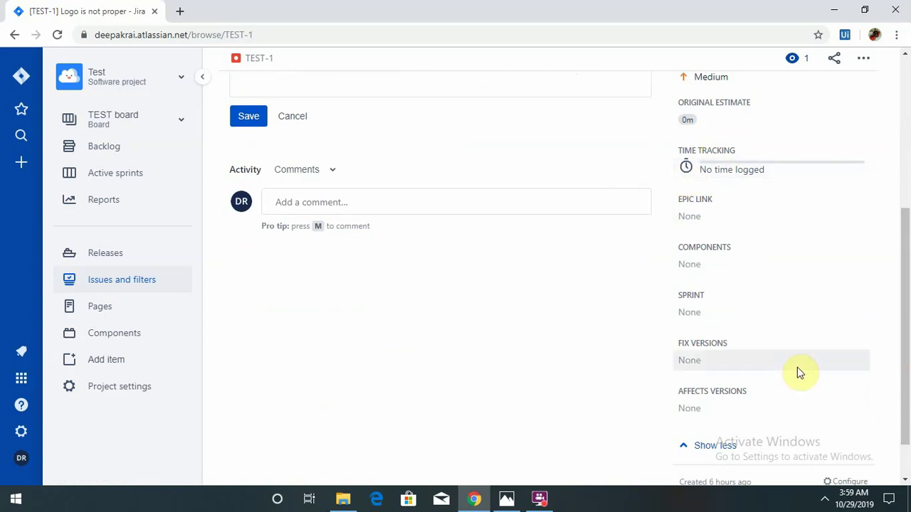
pyautogui.moveTo(907, 386); pyautogui.dragTo(909, 415)
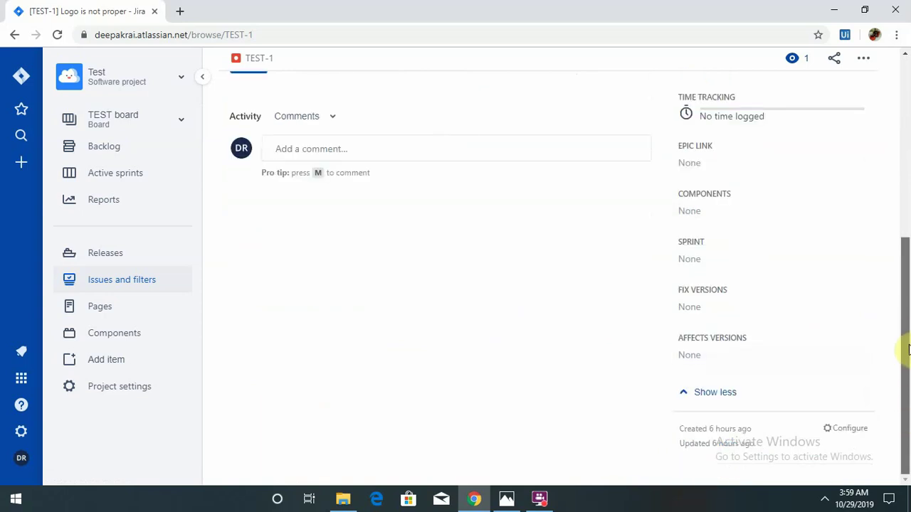
pyautogui.scroll(1, 909, 333)
pyautogui.scroll(2, 908, 333)
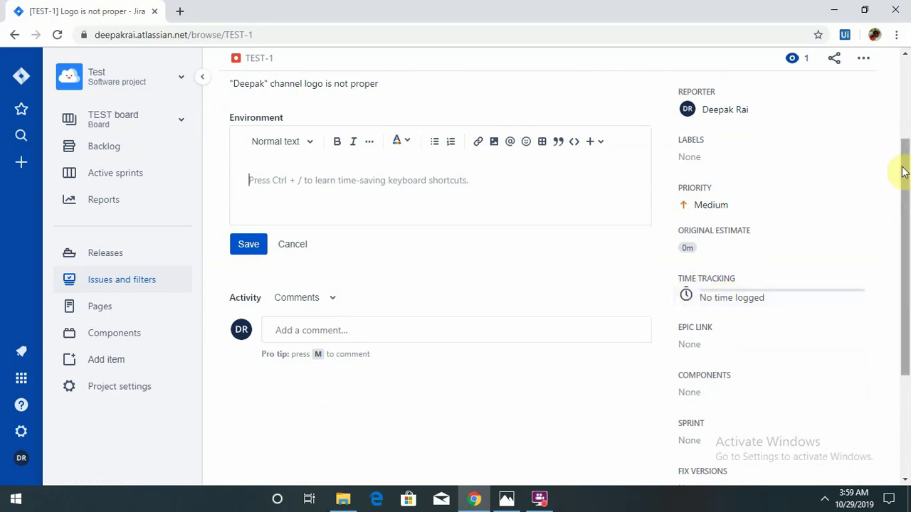
pyautogui.moveTo(903, 169); pyautogui.dragTo(905, 104)
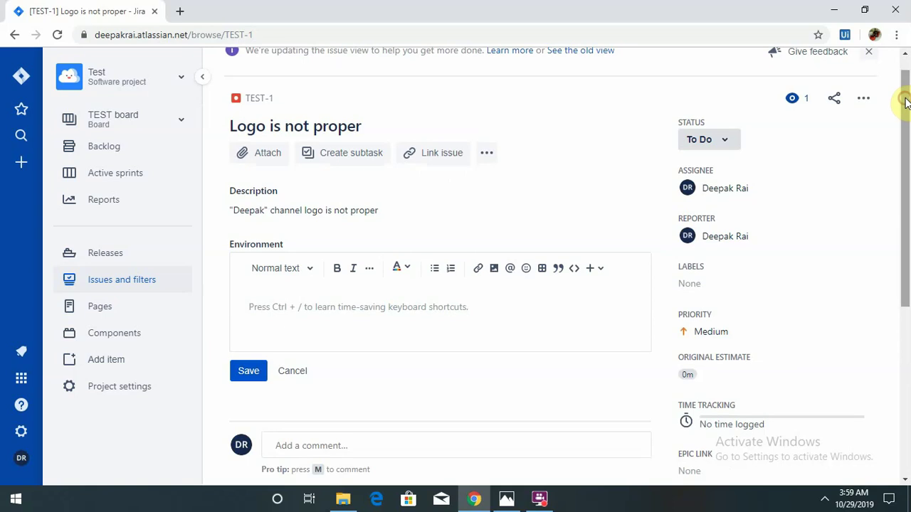
pyautogui.click(904, 200)
pyautogui.moveTo(903, 199); pyautogui.dragTo(878, 342)
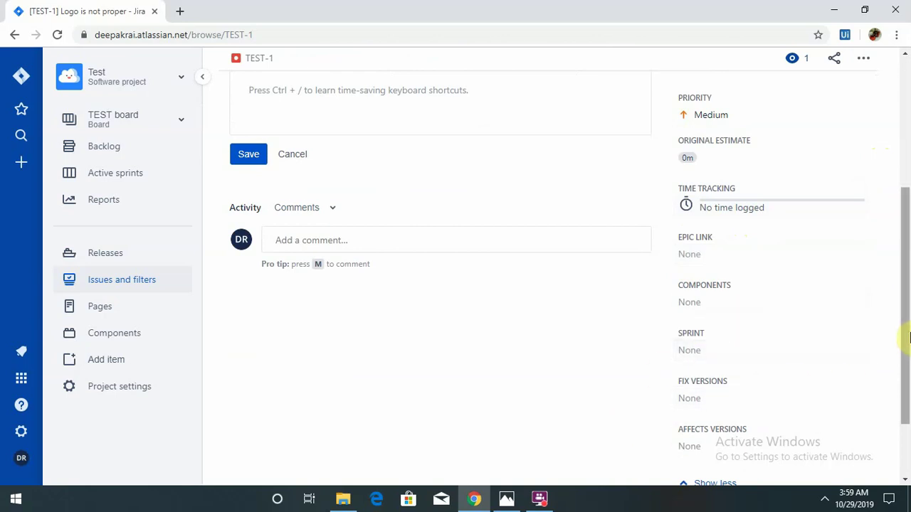
pyautogui.moveTo(908, 334); pyautogui.dragTo(908, 169)
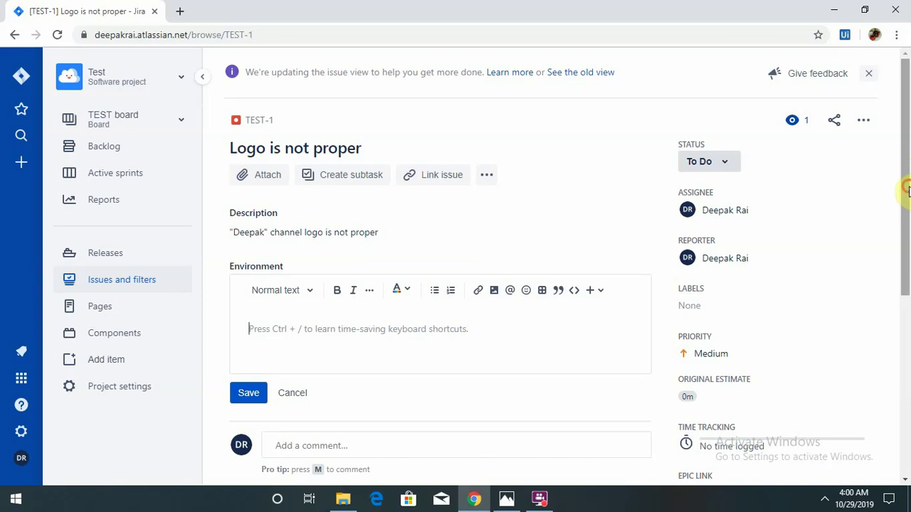
pyautogui.moveTo(908, 187); pyautogui.dragTo(909, 295)
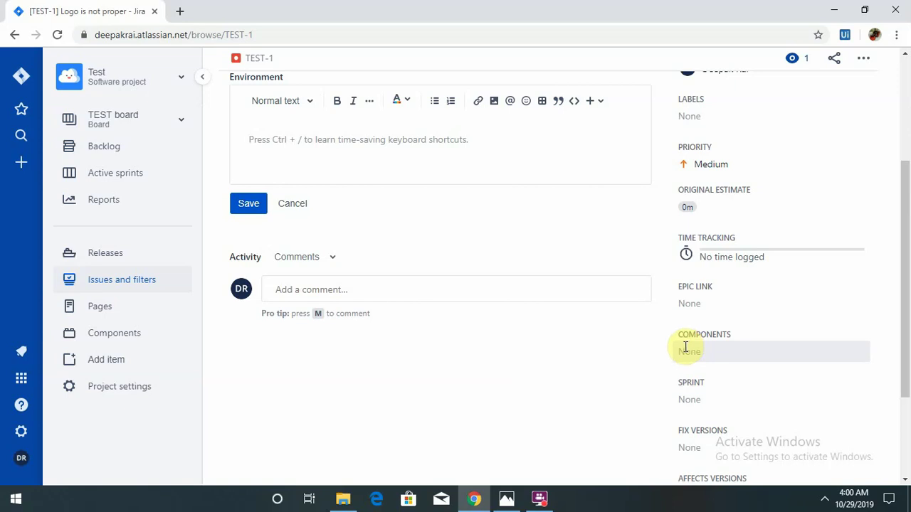
# Change the status of the issue "Logo is not proper" to Done.
pyautogui.moveTo(904, 230); pyautogui.dragTo(903, 145)
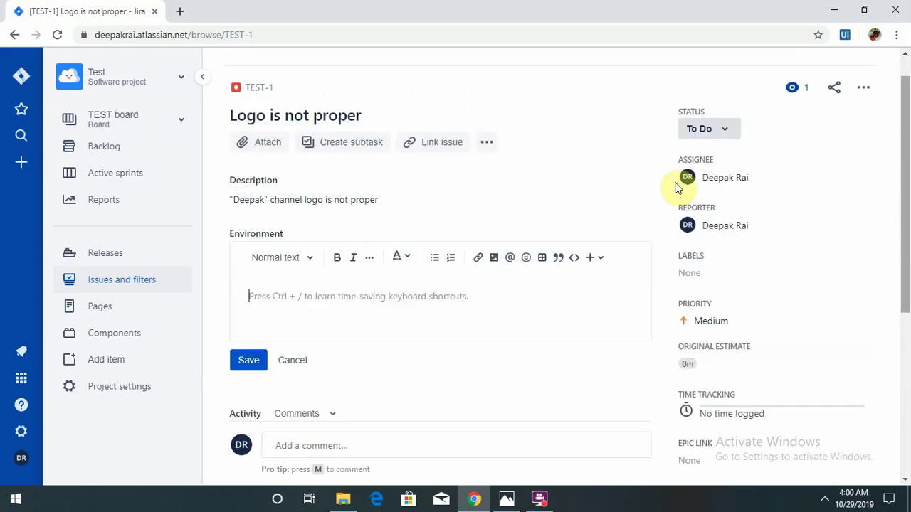
pyautogui.click(710, 133)
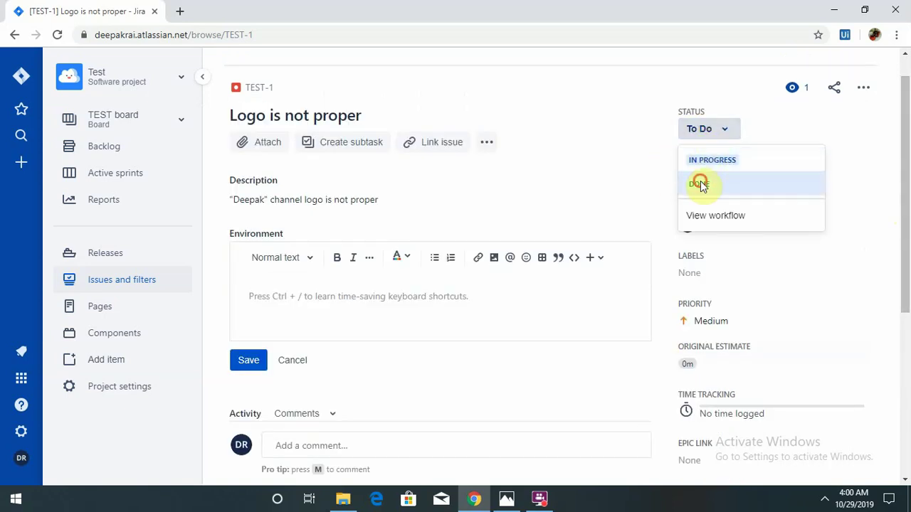
pyautogui.click(701, 184)
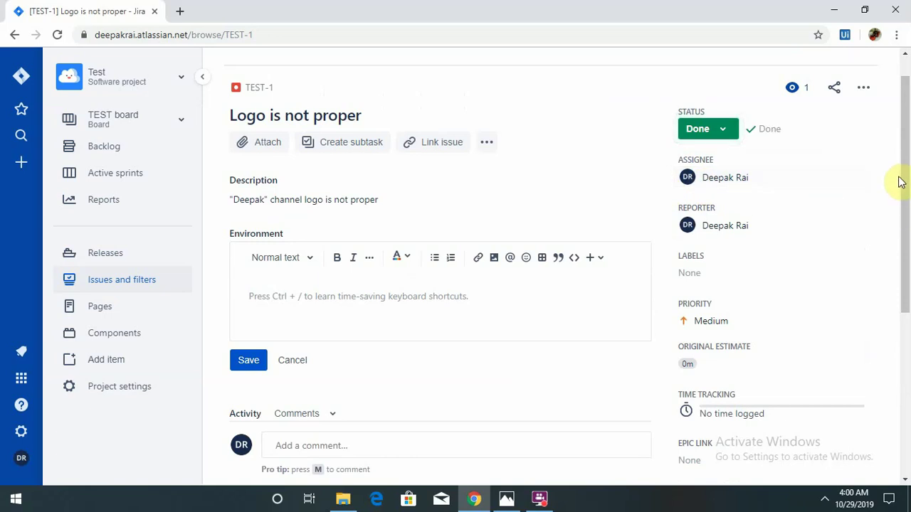
# Review the issue's remaining fields and extra actions, and save the Environment field without text.
pyautogui.moveTo(904, 136); pyautogui.dragTo(908, 291)
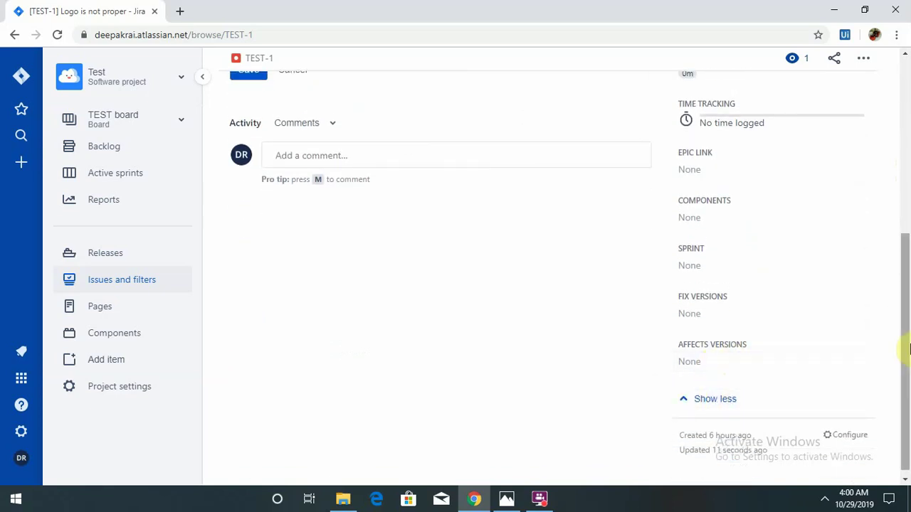
pyautogui.moveTo(908, 349); pyautogui.dragTo(905, 152)
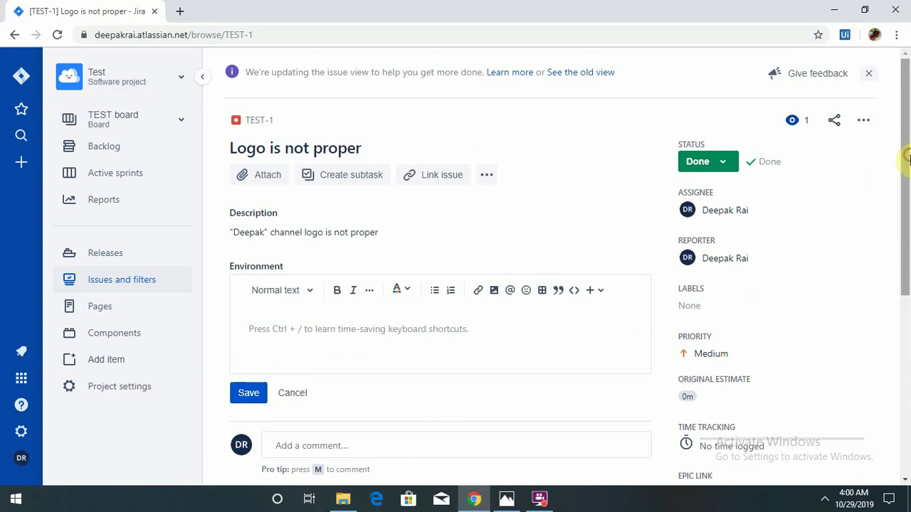
pyautogui.click(487, 178)
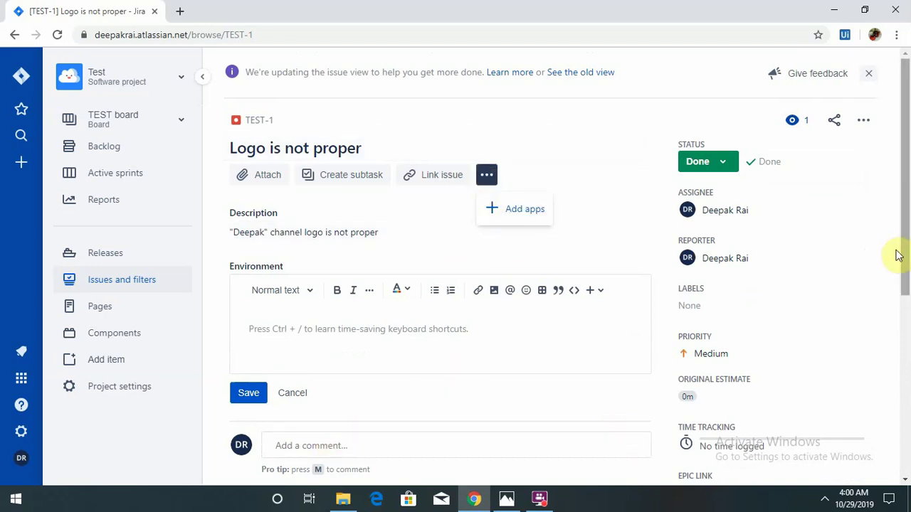
pyautogui.scroll(-1, 903, 172)
pyautogui.scroll(1, 903, 173)
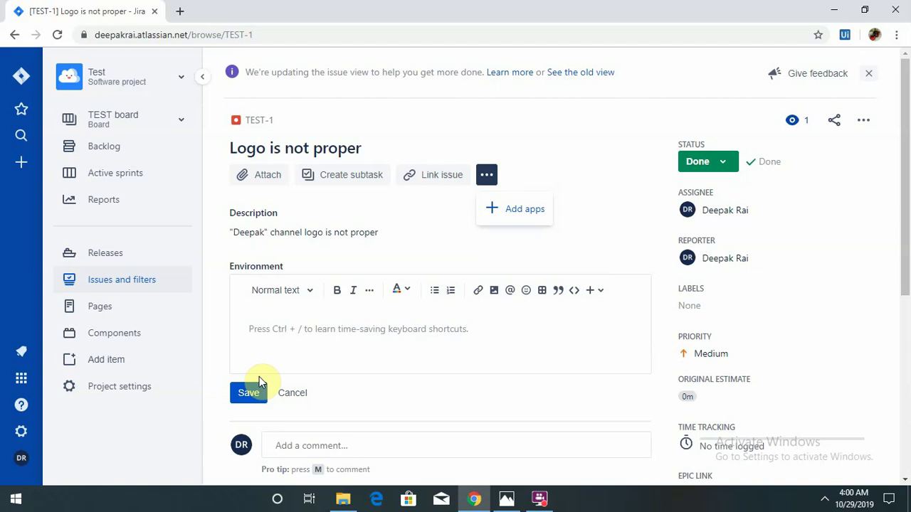
pyautogui.click(249, 392)
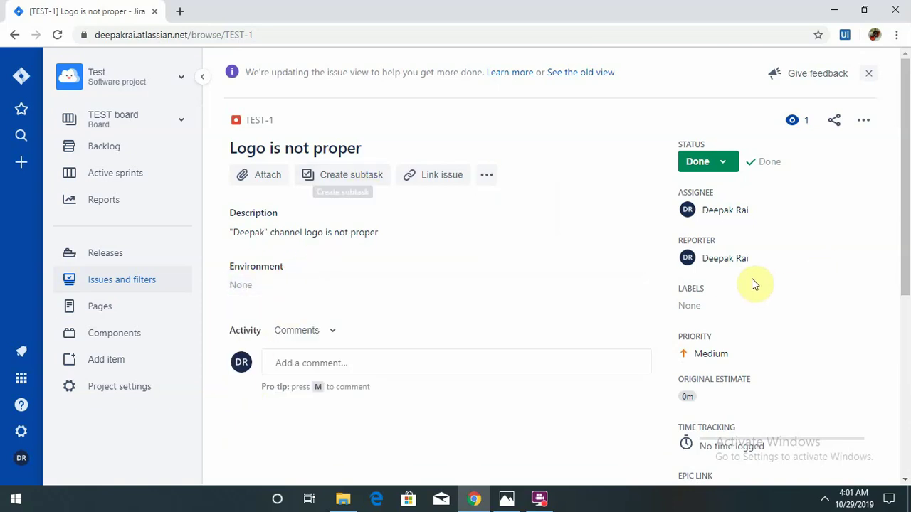
# Examine the Components and Fix versions fields of the issue without setting a value.
pyautogui.moveTo(905, 267); pyautogui.dragTo(906, 393)
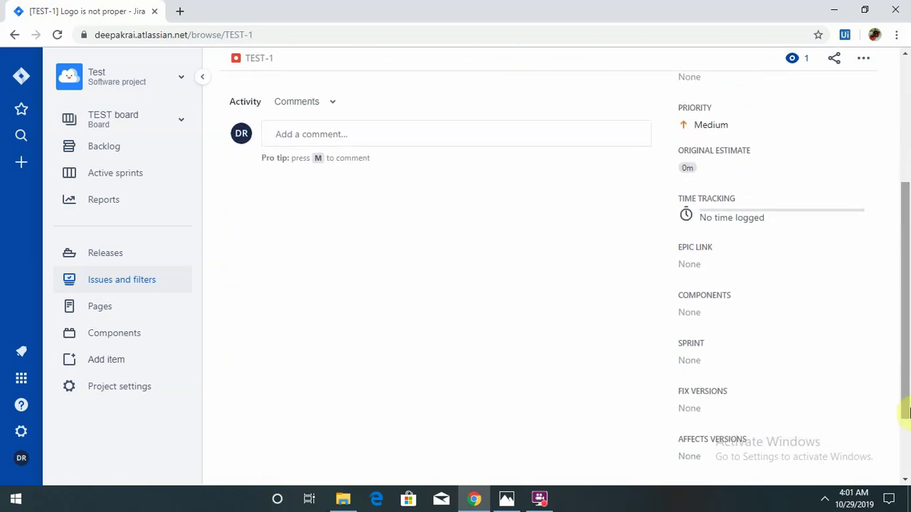
pyautogui.click(727, 311)
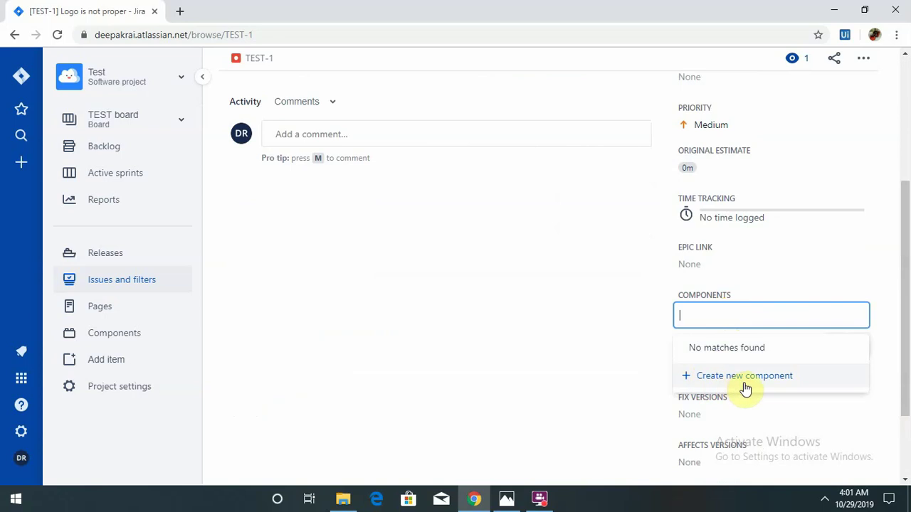
pyautogui.click(519, 387)
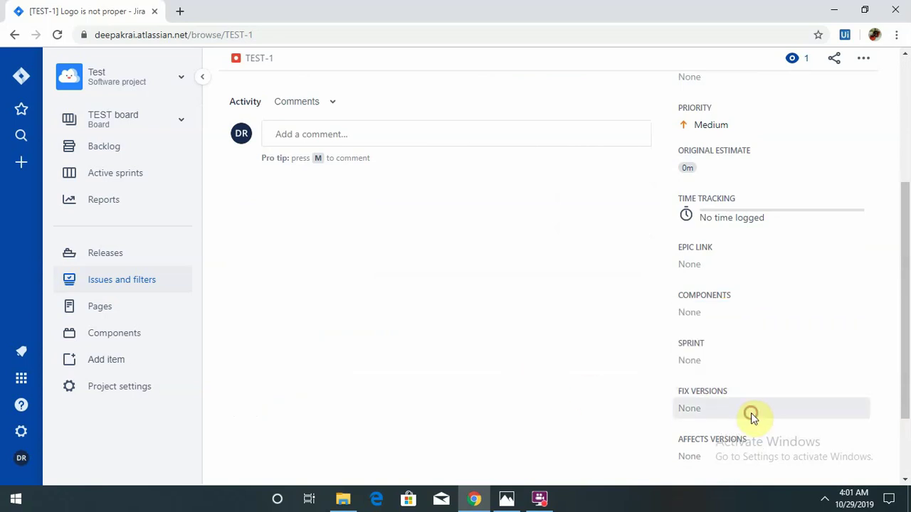
pyautogui.click(752, 413)
pyautogui.click(570, 400)
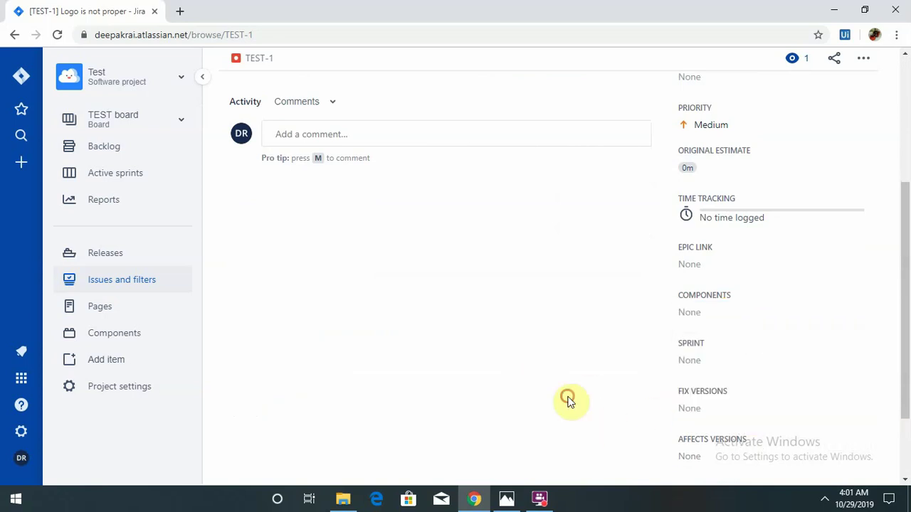
pyautogui.scroll(-2, 909, 448)
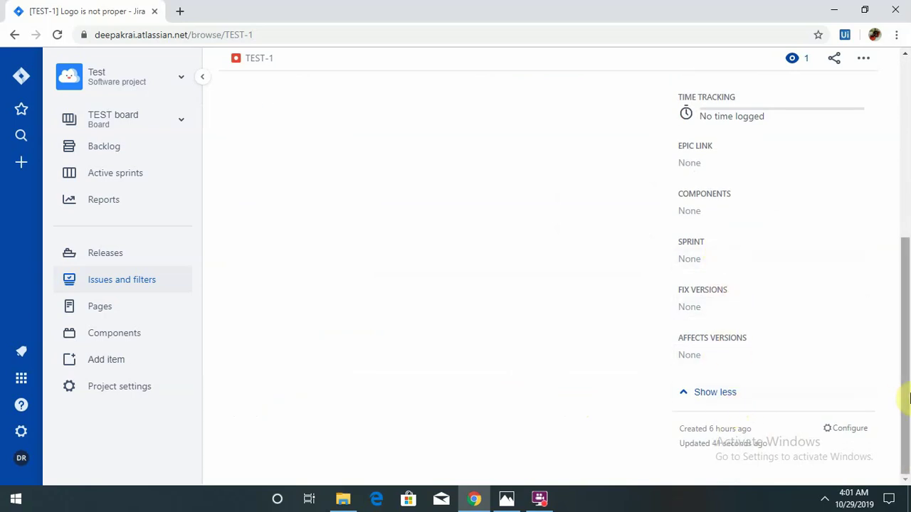
pyautogui.moveTo(909, 370); pyautogui.dragTo(904, 197)
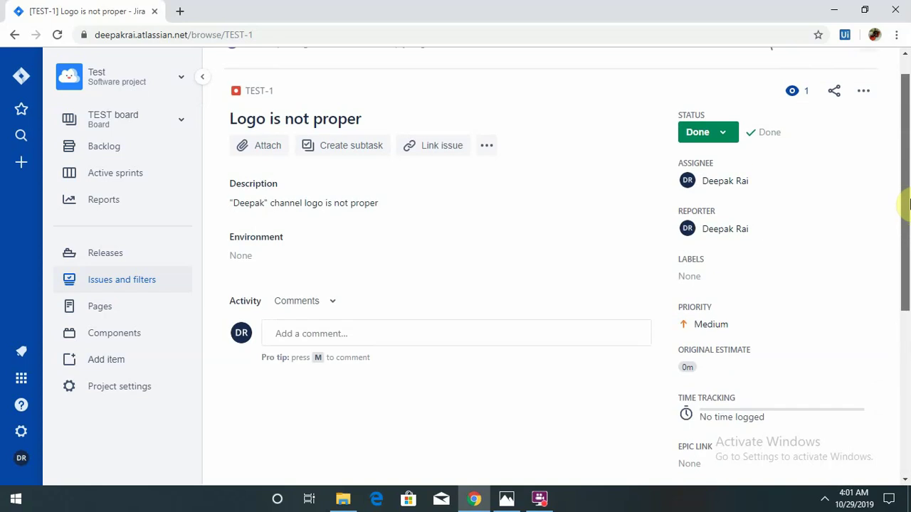
# Create a release version named V1-29/10/2019 with the description "Start date" in the Test project.
pyautogui.click(114, 256)
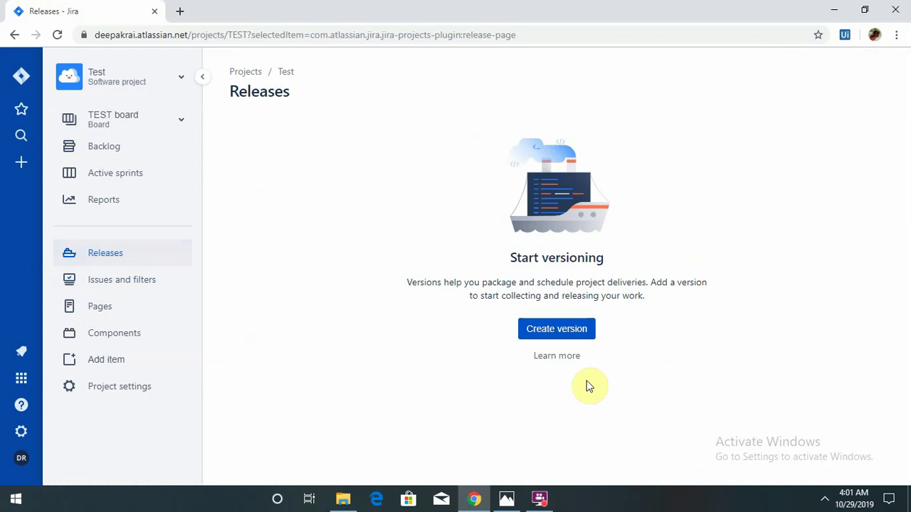
pyautogui.click(565, 332)
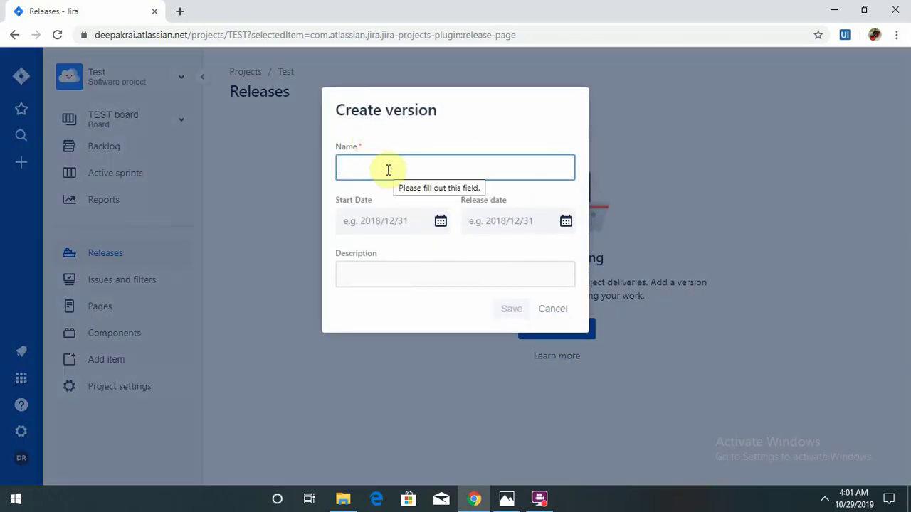
pyautogui.write('V1-29/10/2019')
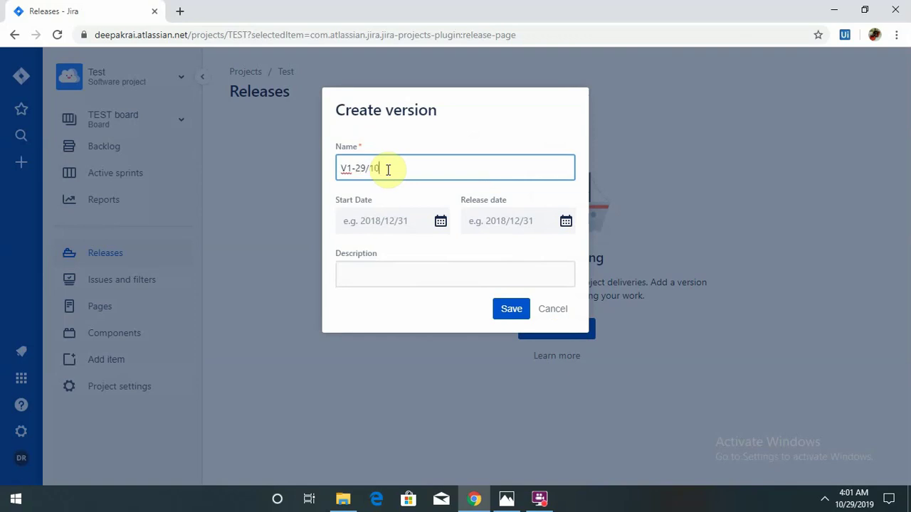
pyautogui.click(375, 280)
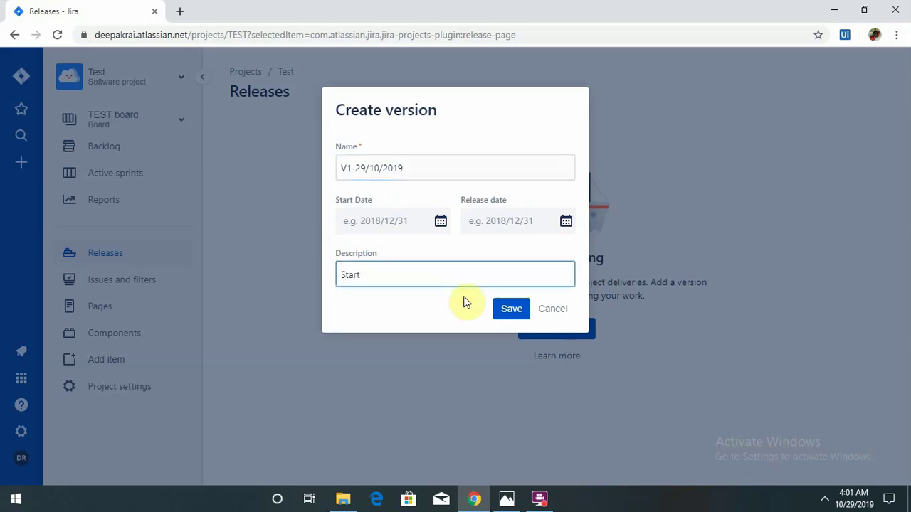
pyautogui.write('Start date')
pyautogui.click(506, 311)
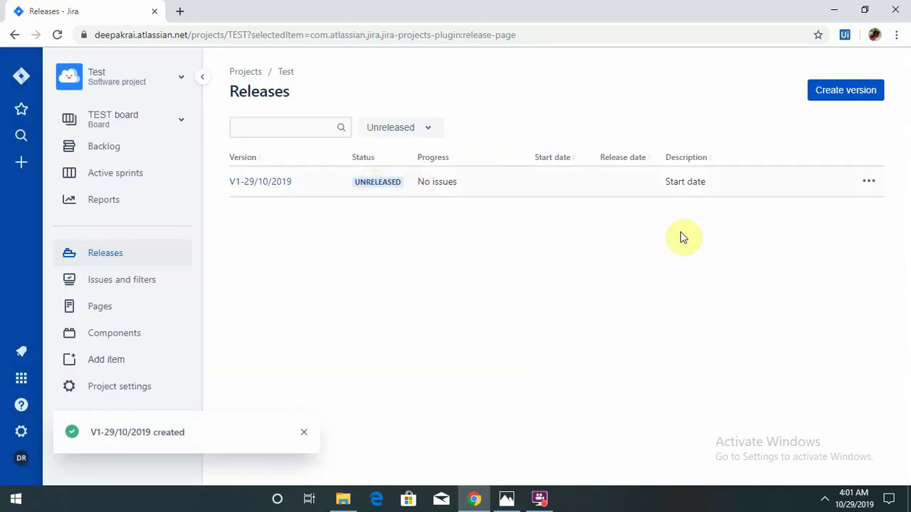
# Examine the release dialog of version V1-29/10/2019 without releasing it, and review the Test project's Pages and Components sections.
pyautogui.click(869, 185)
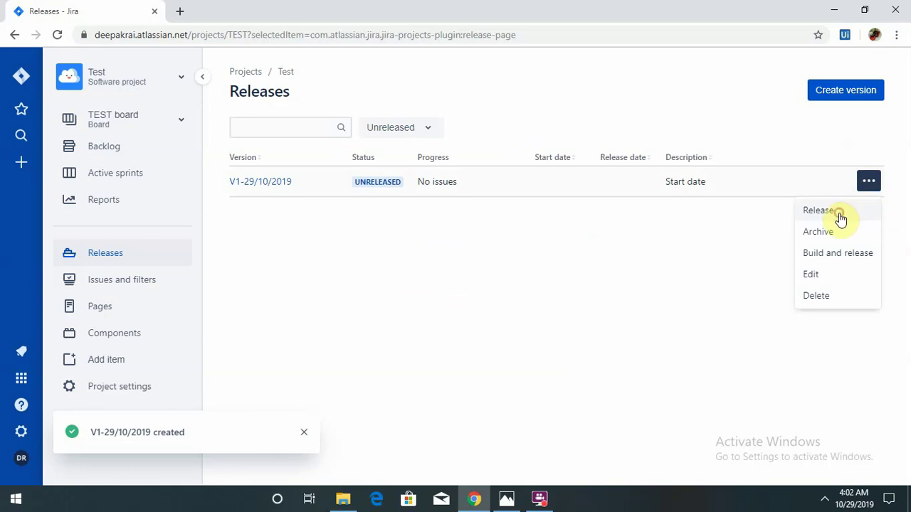
pyautogui.click(841, 214)
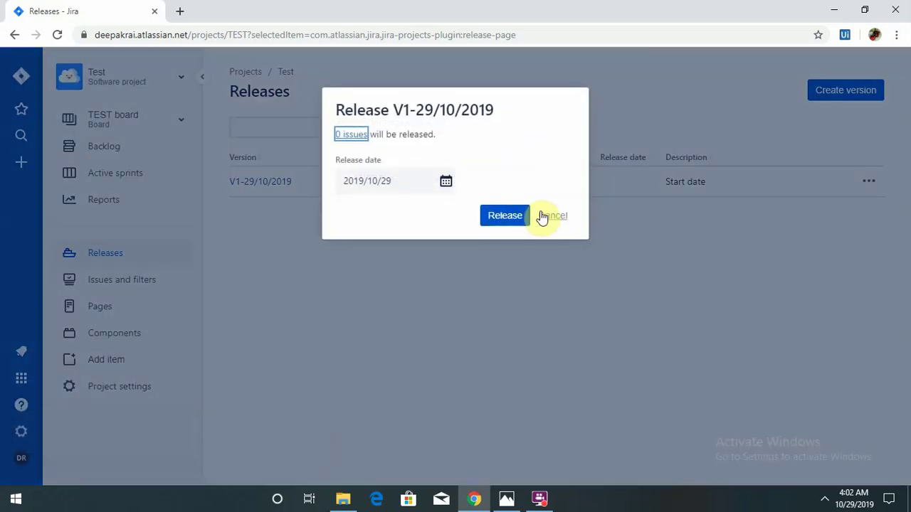
pyautogui.click(550, 217)
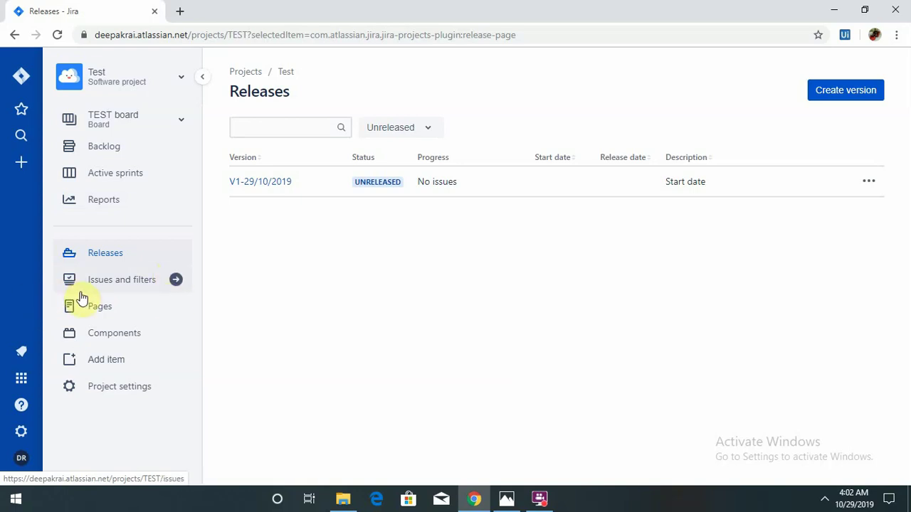
pyautogui.click(96, 309)
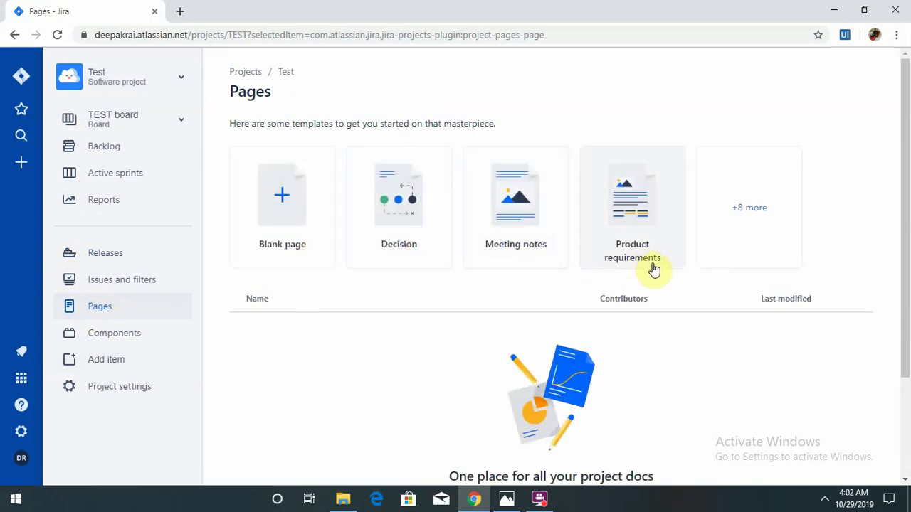
pyautogui.click(116, 344)
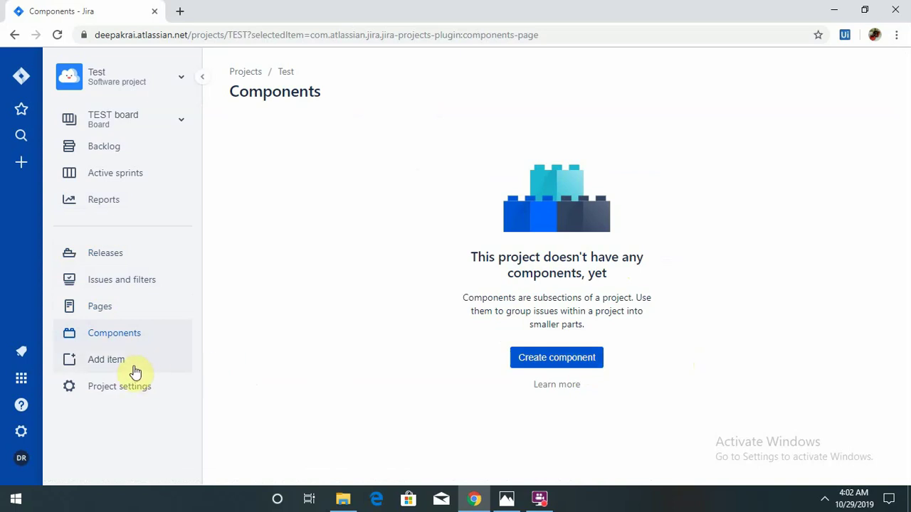
# Create a new sprint in the TEST board's backlog.
pyautogui.click(106, 151)
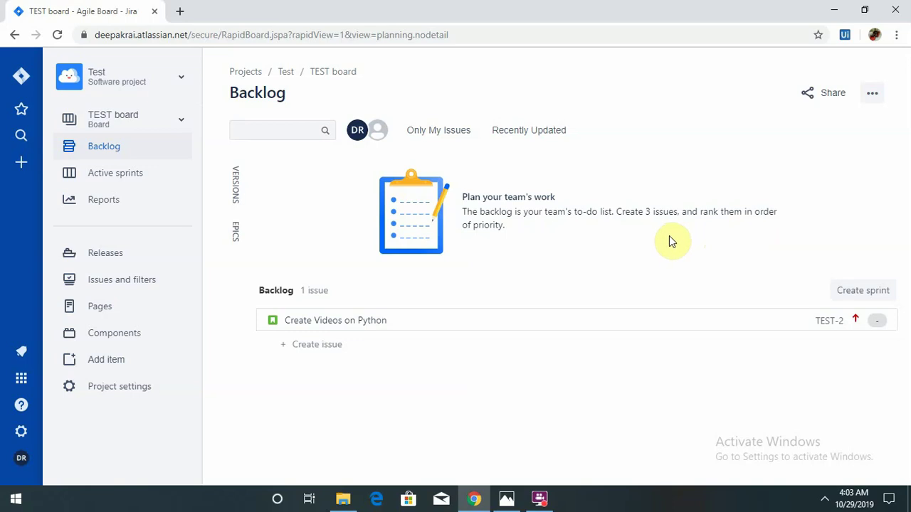
pyautogui.click(852, 286)
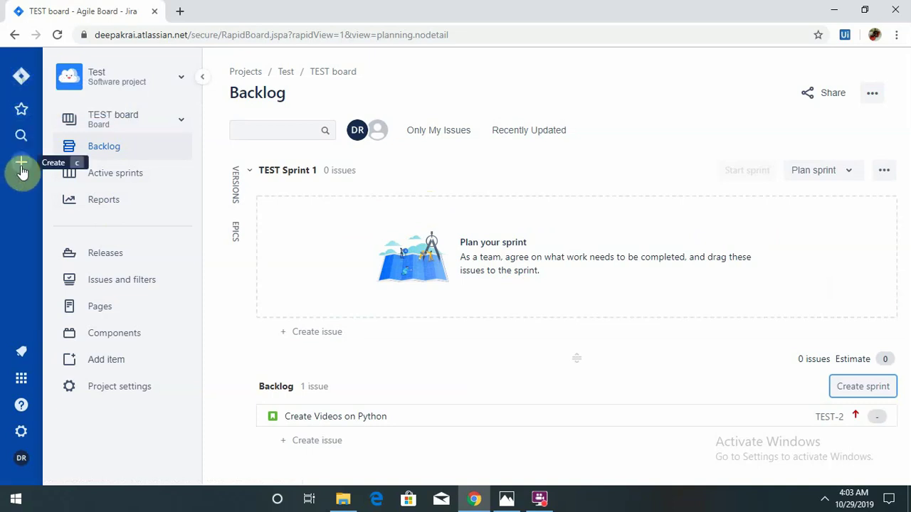
# Look through Jira's top-level Projects, Dashboards and Your work pages.
pyautogui.click(21, 80)
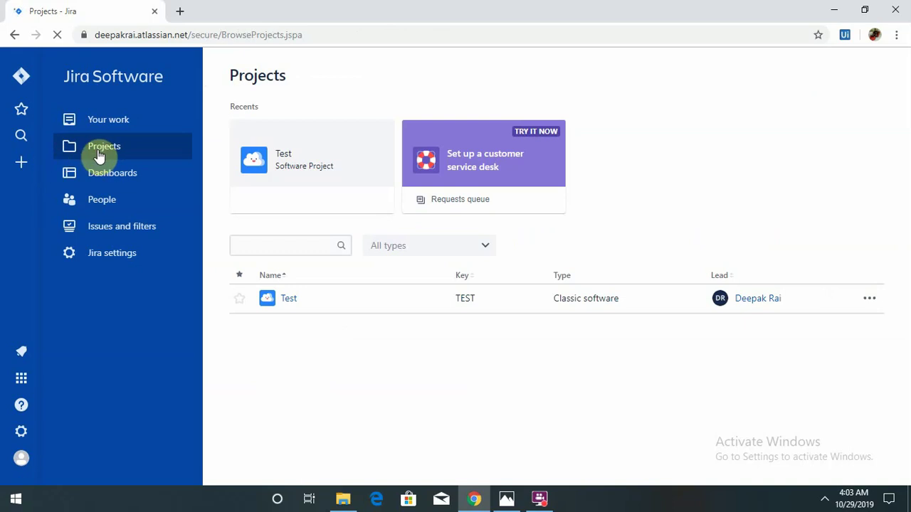
pyautogui.click(108, 176)
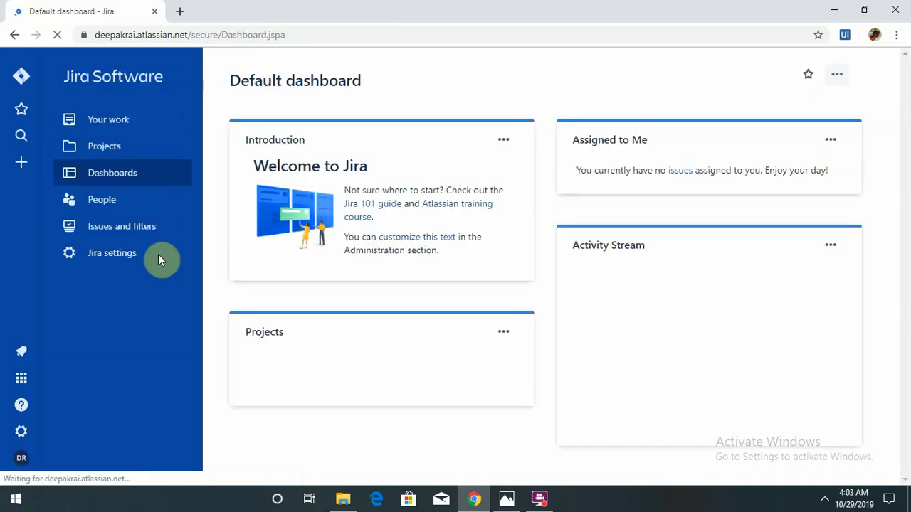
pyautogui.click(77, 258)
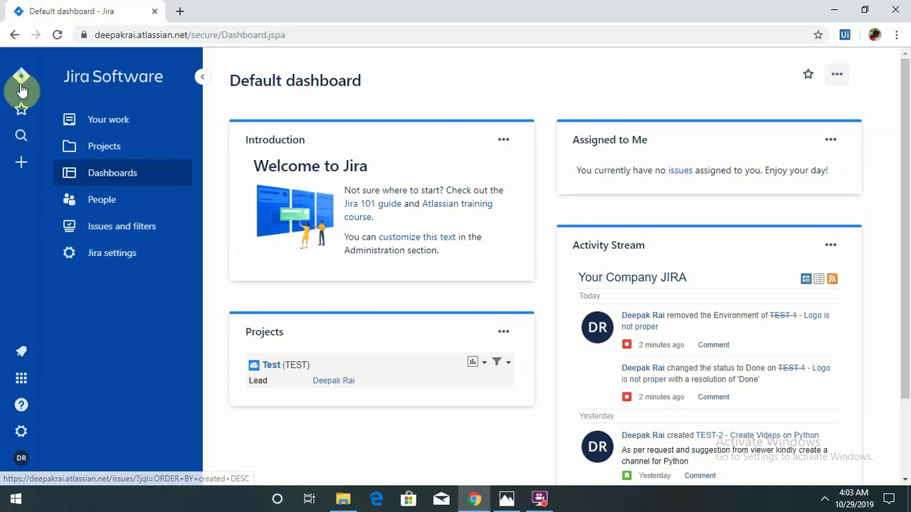
pyautogui.click(114, 121)
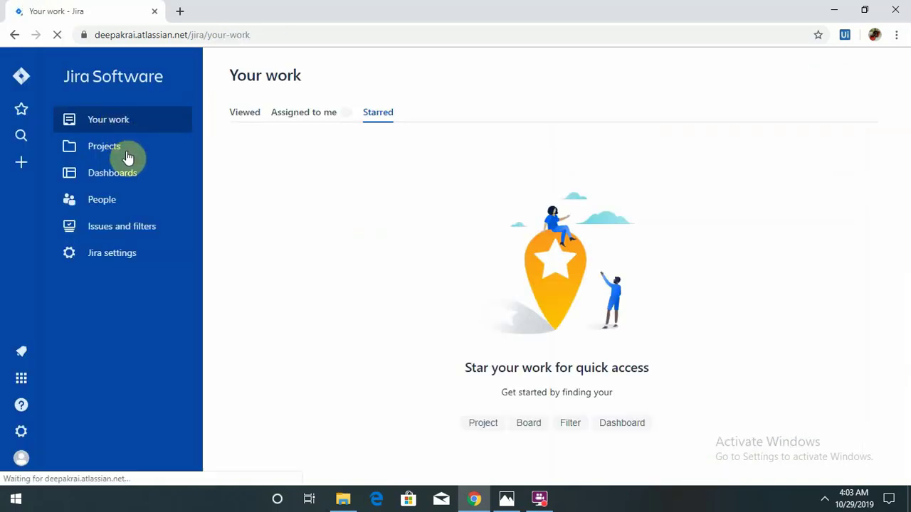
pyautogui.click(119, 154)
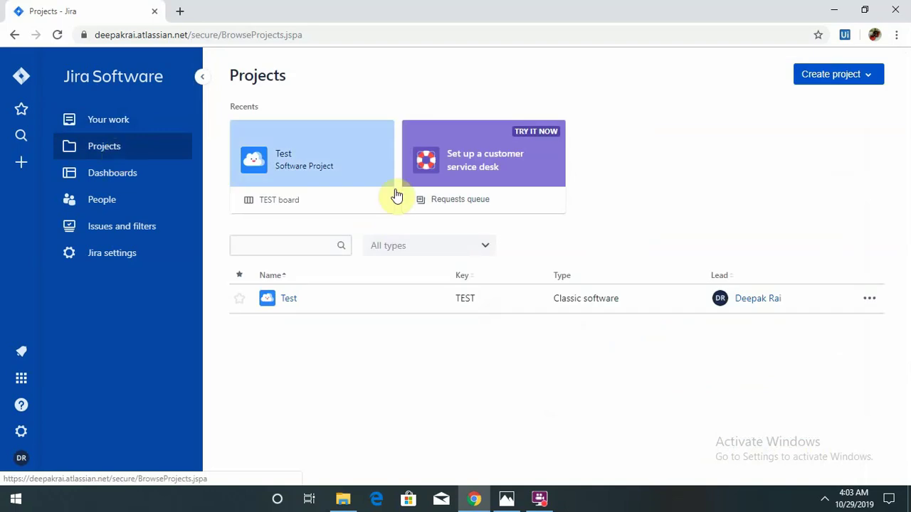
# Open the Test project, browse its available reports and view the Sprint Report.
pyautogui.click(329, 178)
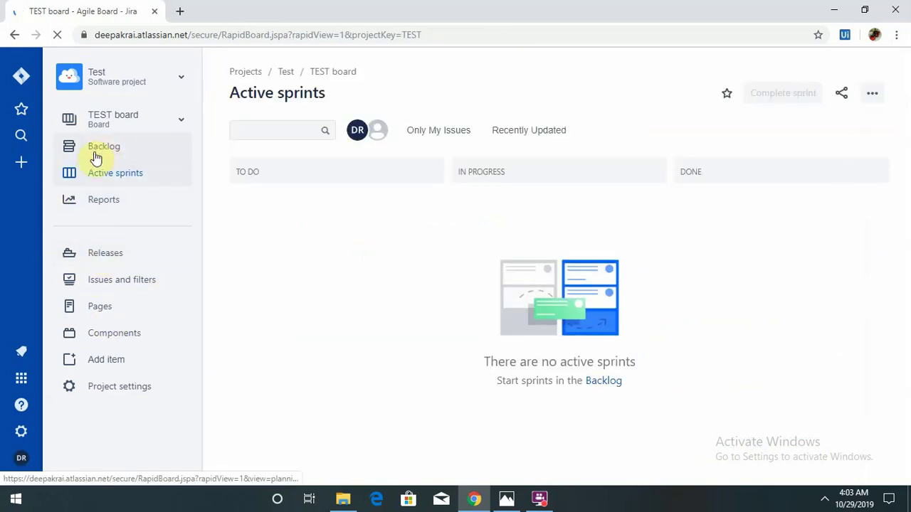
pyautogui.click(105, 201)
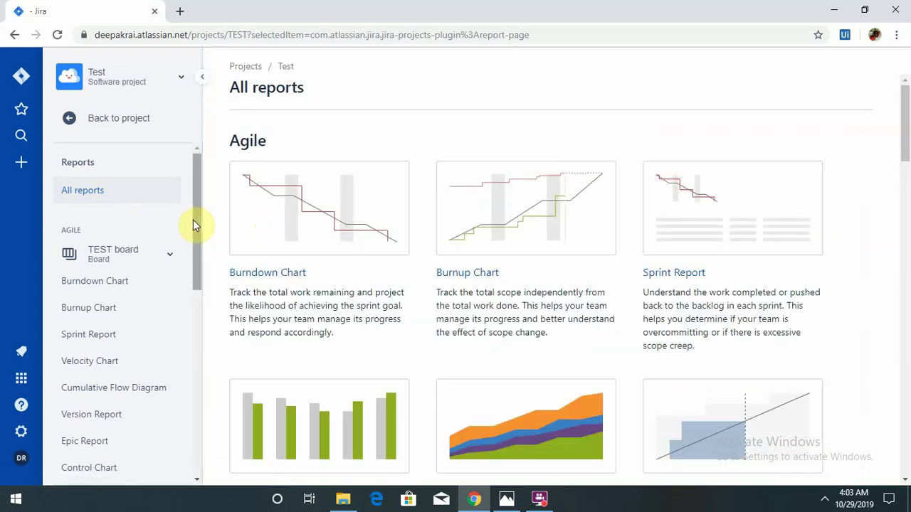
pyautogui.moveTo(193, 220); pyautogui.dragTo(199, 253)
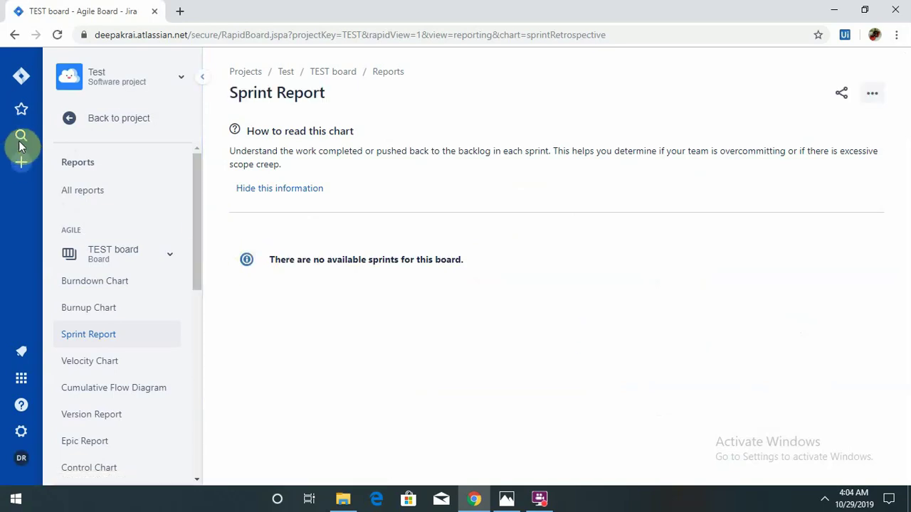
# Open the recent filter "My open issues" and look through the list of other default issue filters.
pyautogui.click(21, 110)
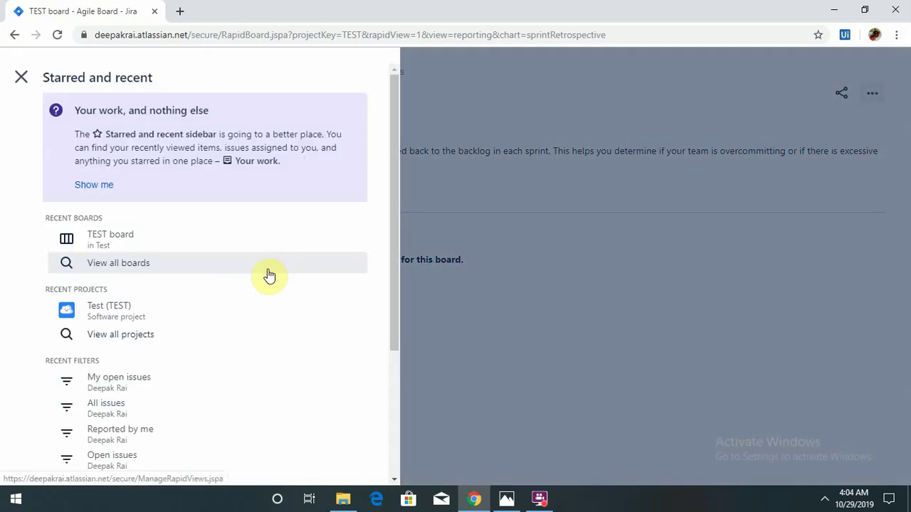
pyautogui.click(152, 387)
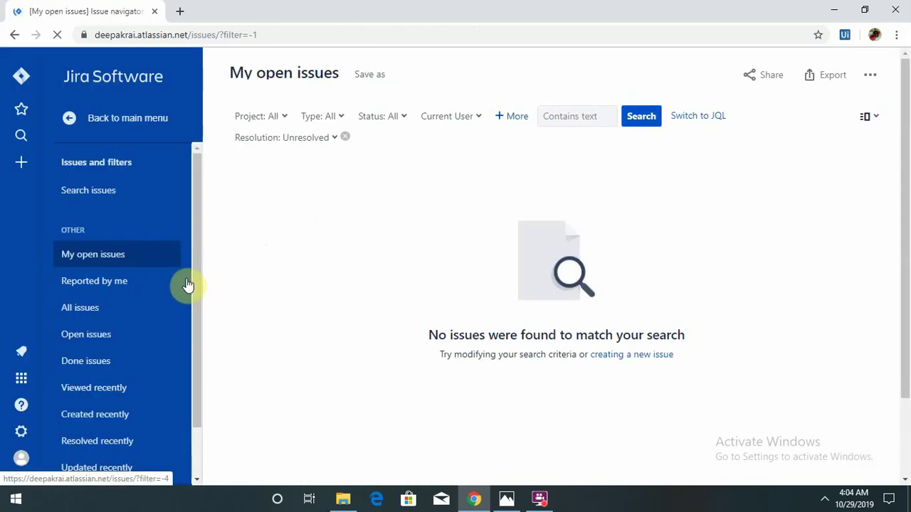
pyautogui.moveTo(197, 281); pyautogui.dragTo(195, 325)
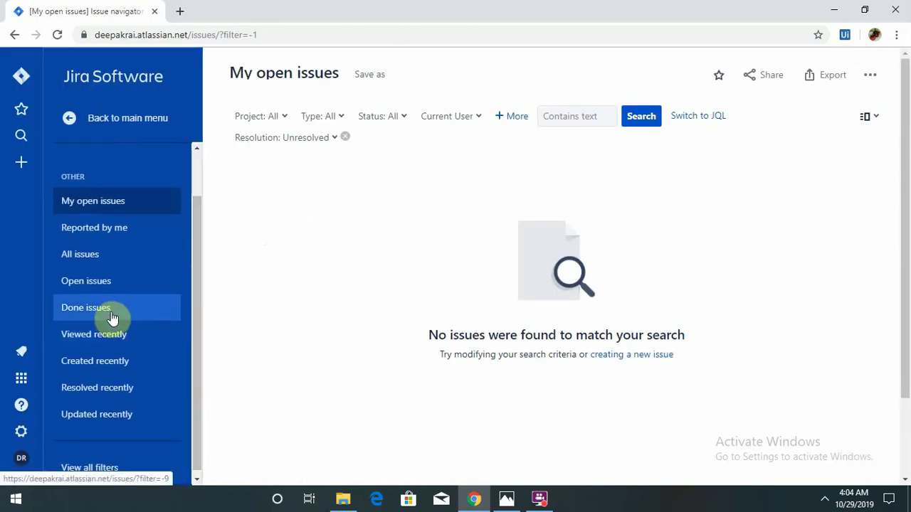
pyautogui.moveTo(198, 324); pyautogui.dragTo(191, 363)
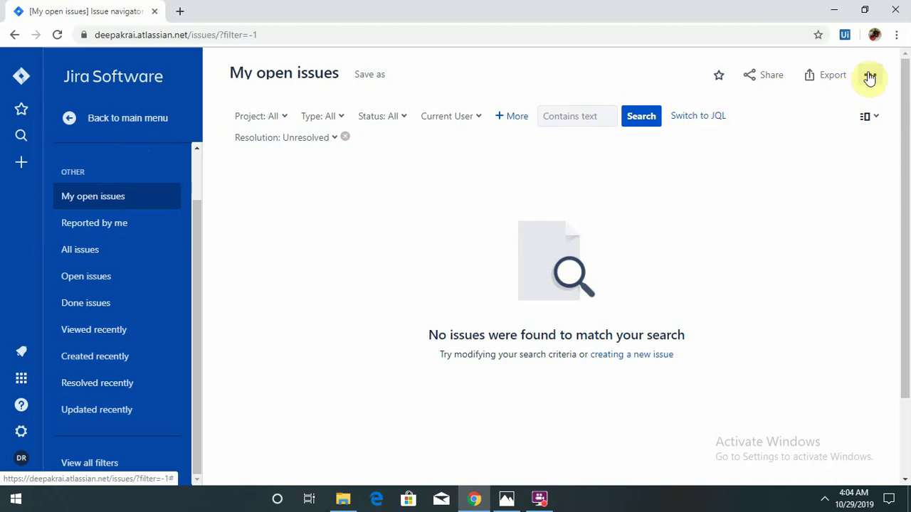
# Examine the sharing form and the additional actions of the "My open issues" filter without using them.
pyautogui.click(774, 80)
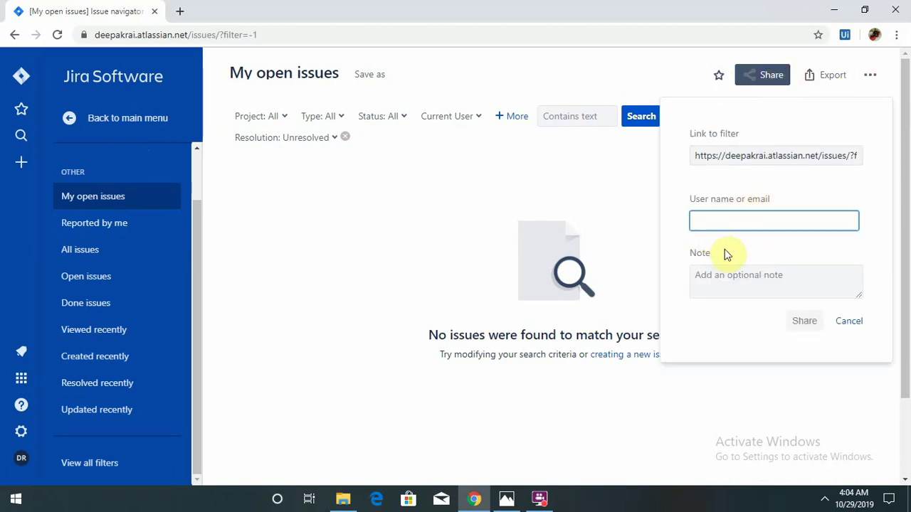
pyautogui.click(868, 78)
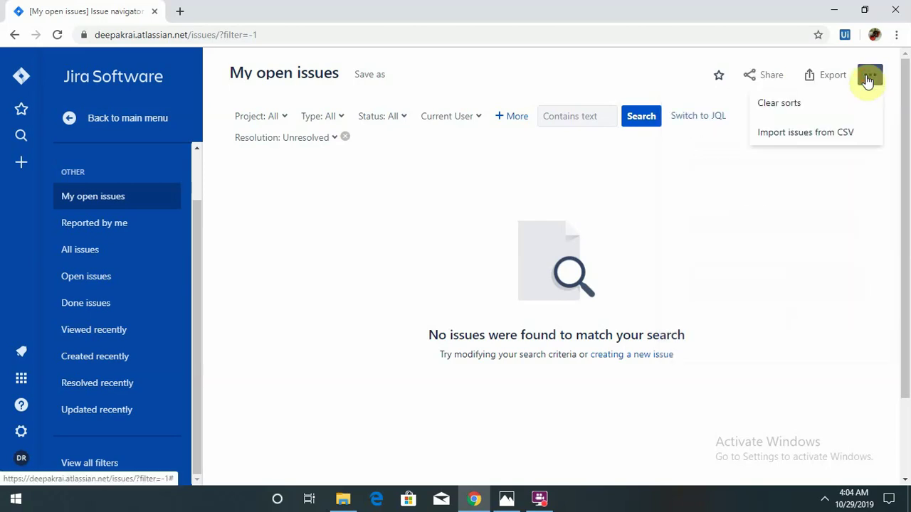
pyautogui.click(868, 78)
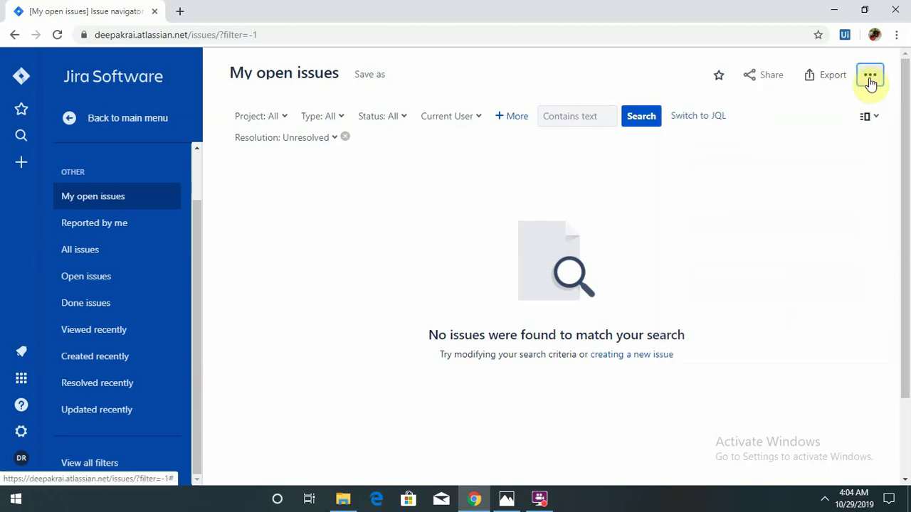
# Open a new issue form for the Test project and examine its configurable fields without creating an issue.
pyautogui.click(17, 171)
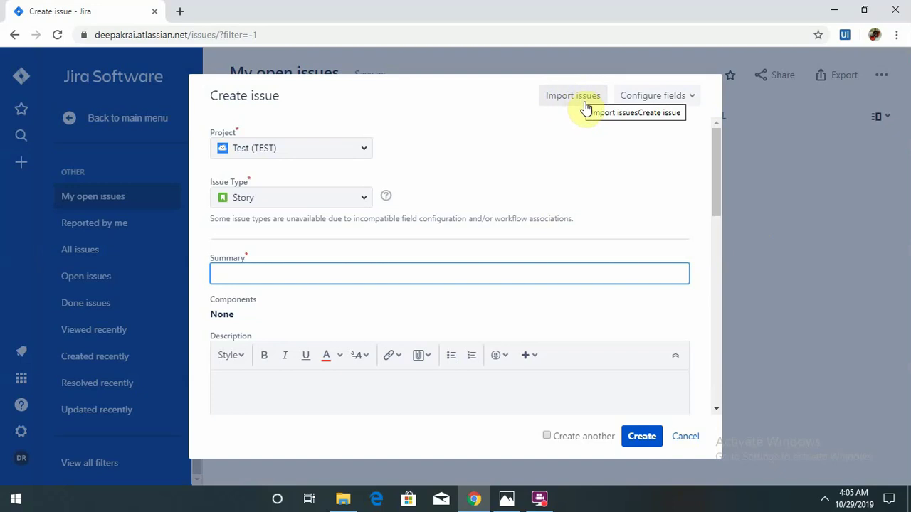
pyautogui.click(655, 107)
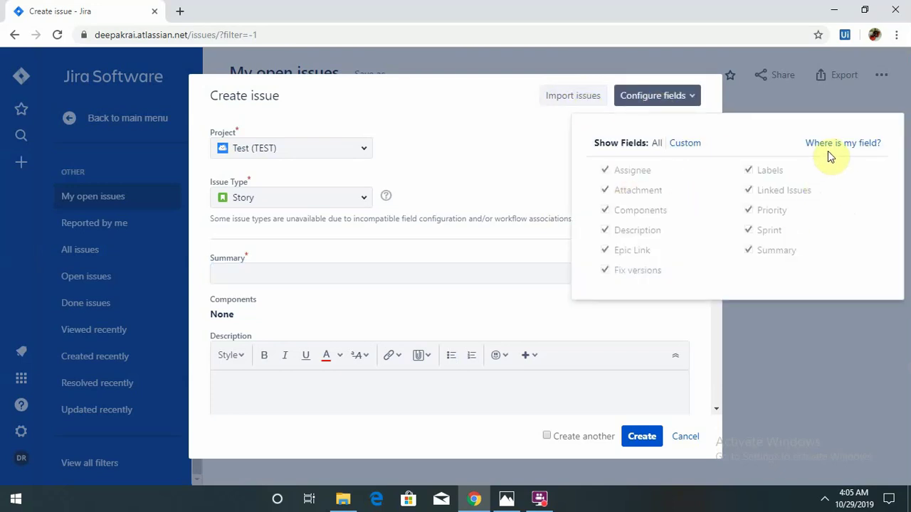
pyautogui.click(685, 439)
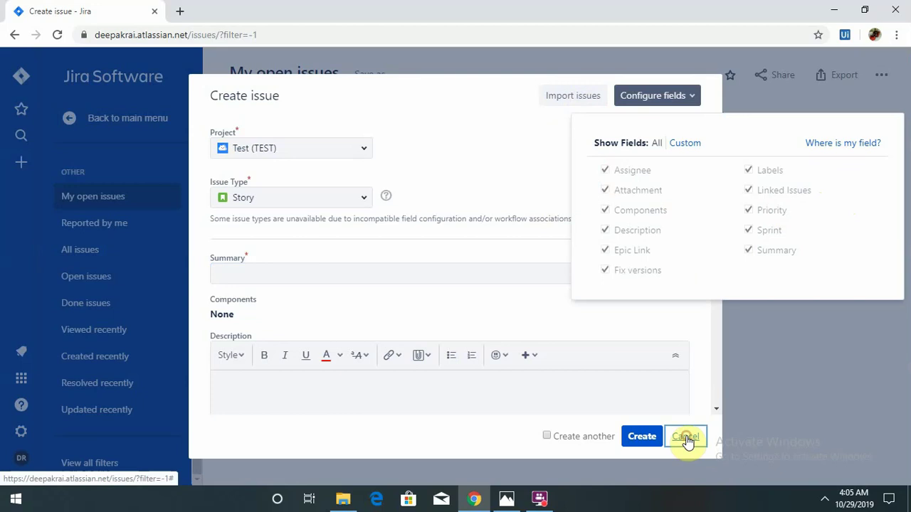
pyautogui.click(789, 173)
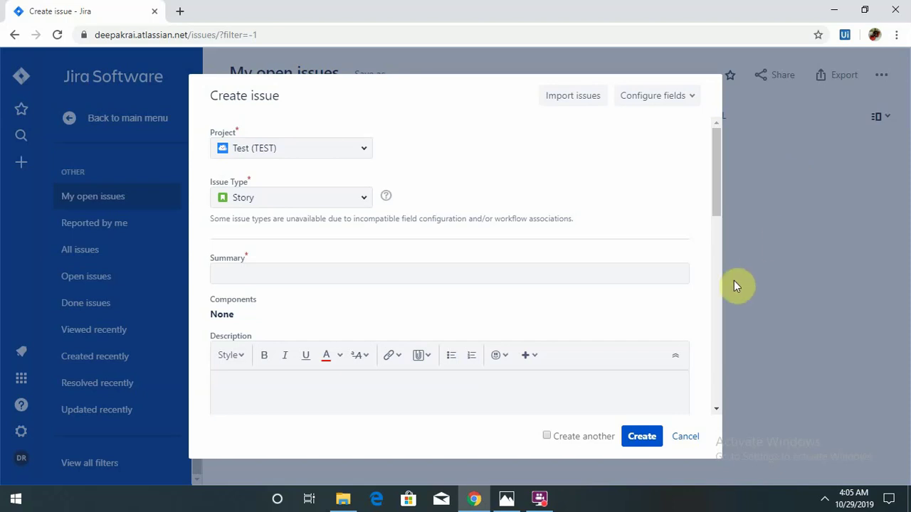
pyautogui.click(539, 498)
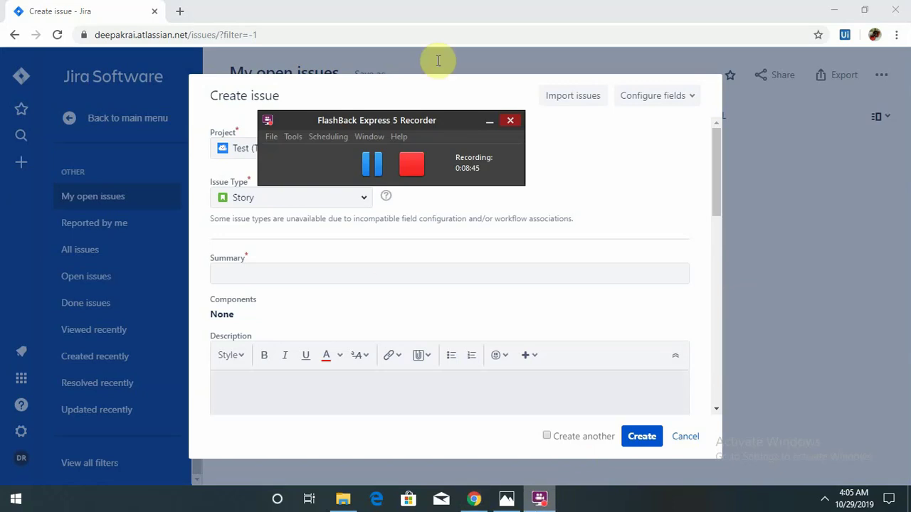